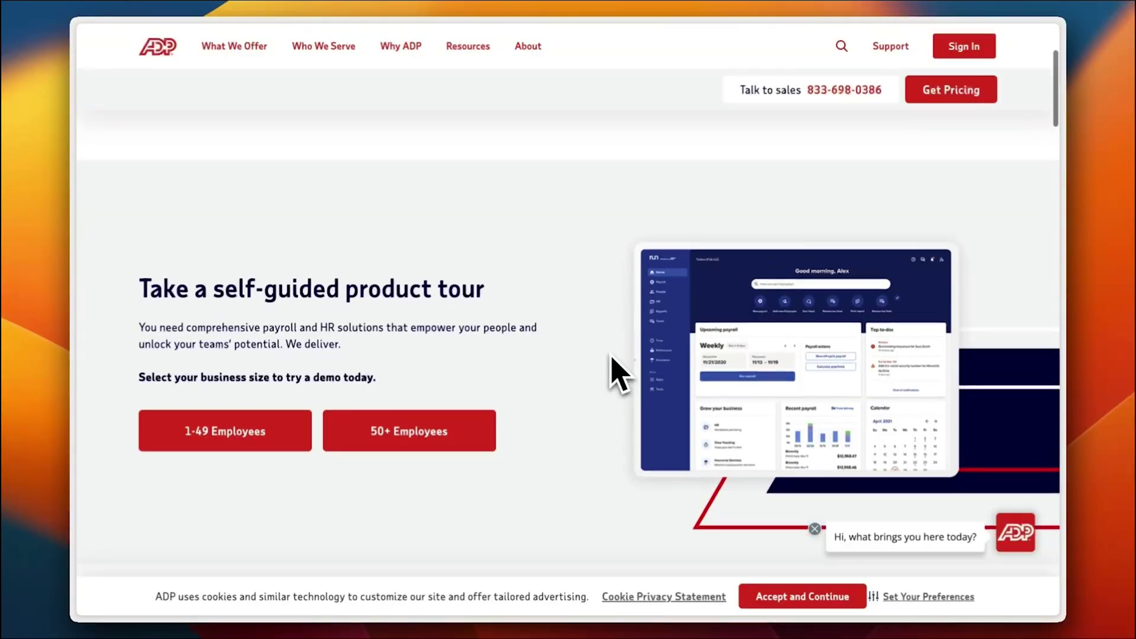
Scroll the homepage back up to the empty 'Experience better HR and payroll' questionnaire.
scroll(615, 370, down, 2)
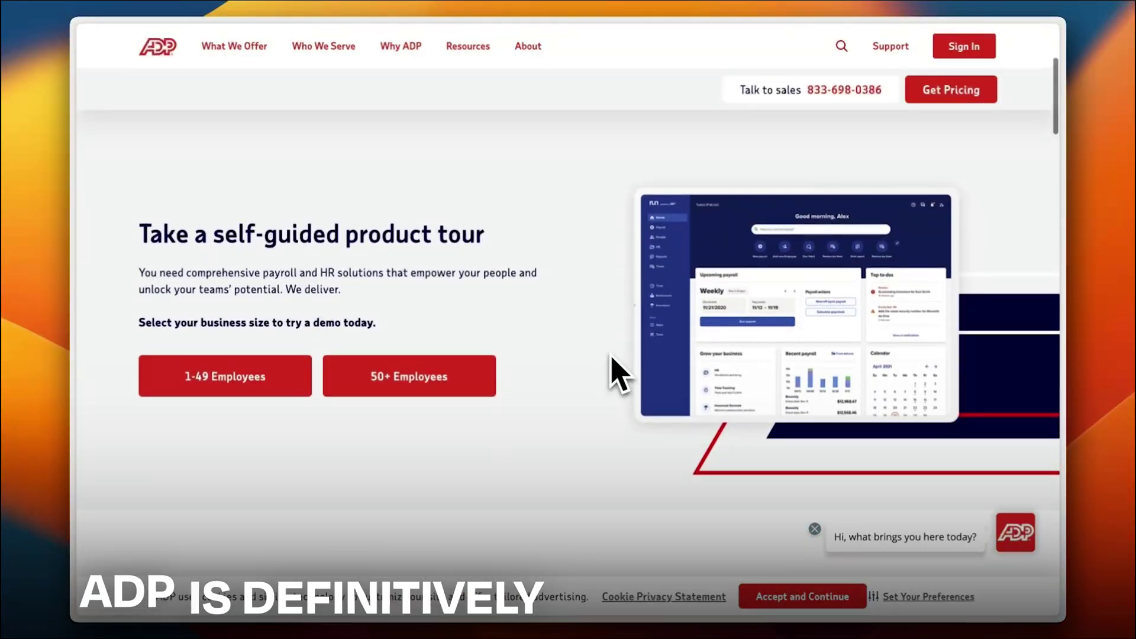
scroll(615, 369, up, 1)
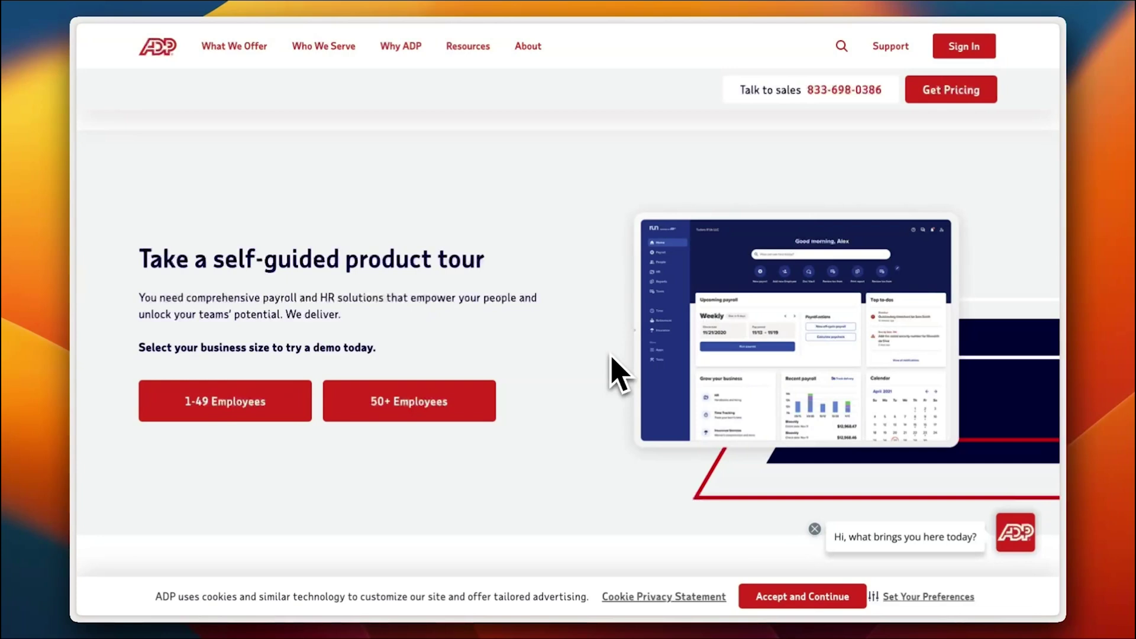
scroll(615, 369, up, 4)
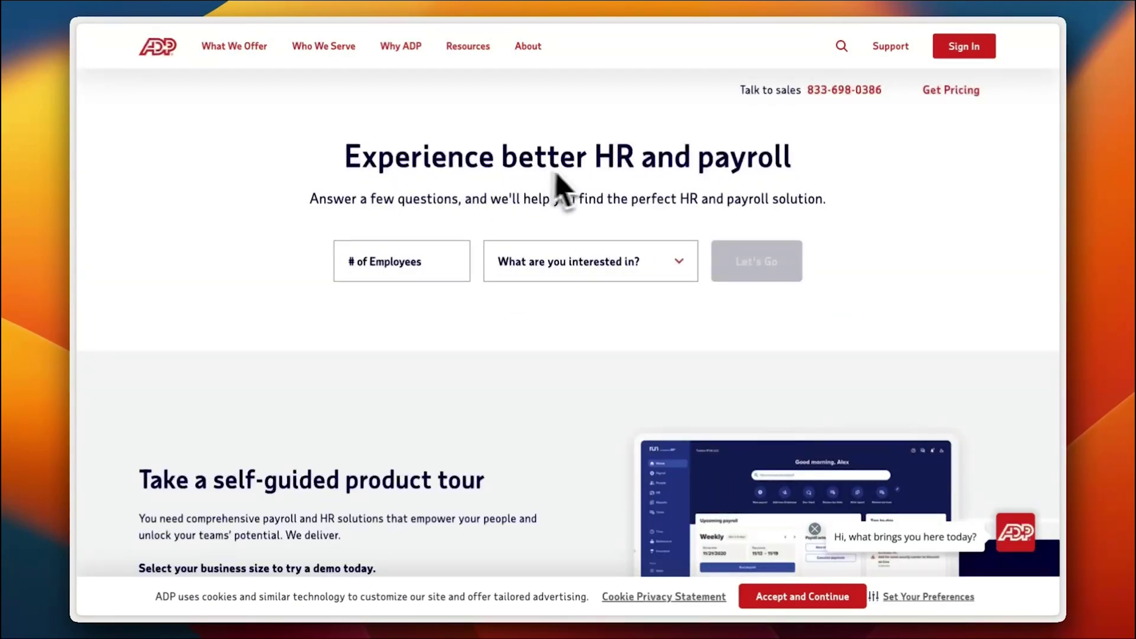
Scroll past the product tour to the stats: 1,100,000 clients, 1 in 6 U.S. workers, 75 years.
scroll(418, 240, down, 2)
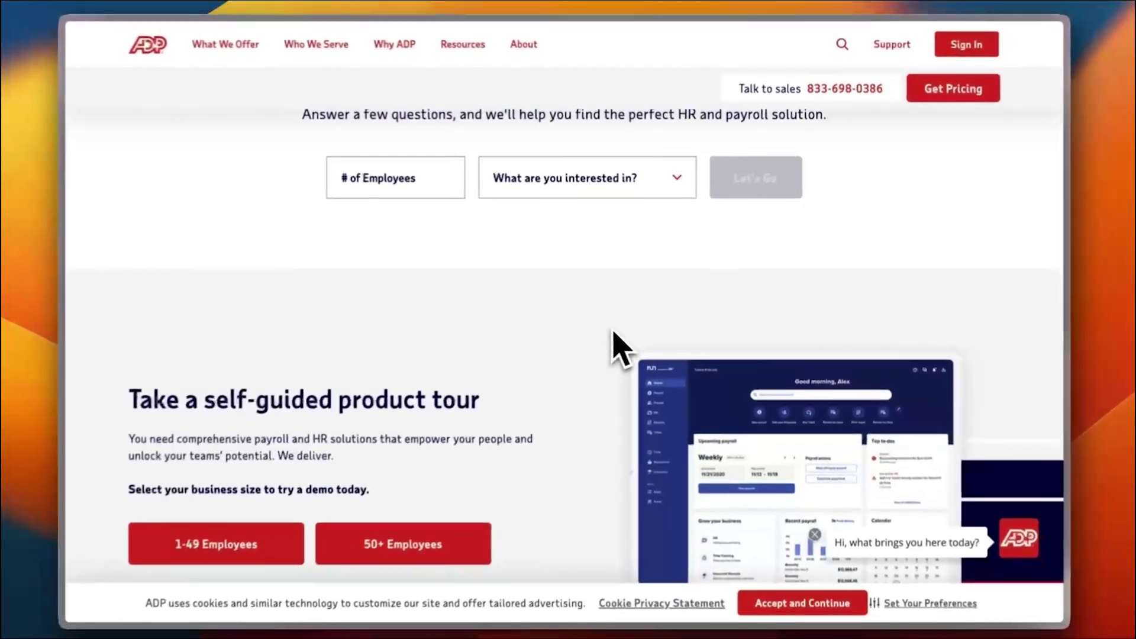
scroll(620, 349, down, 10)
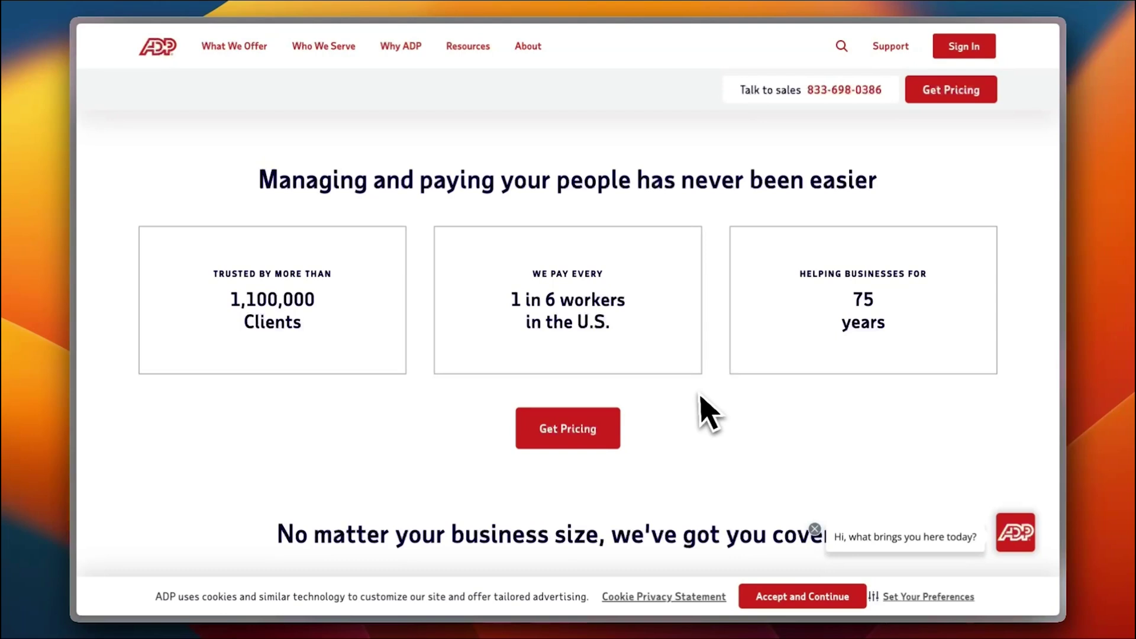
Scroll down to the Small (1-49), Midsized (50-999) and Large Business (1000+) cards.
scroll(708, 413, down, 2)
scroll(708, 412, down, 5)
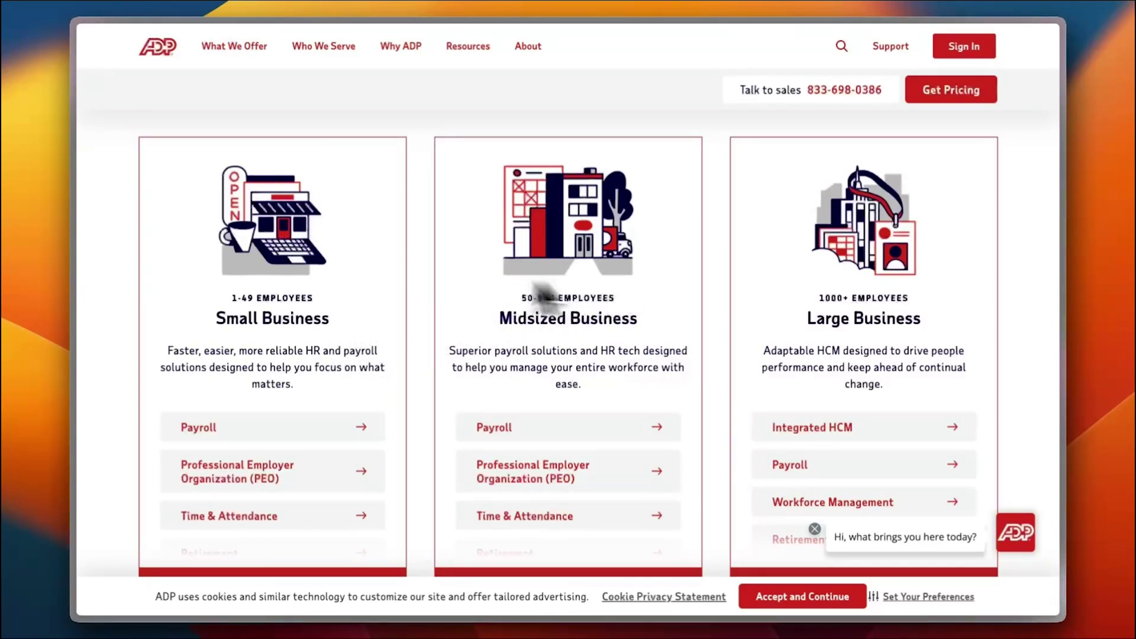
Browse the solution cards and news section, then return to the top questionnaire and product tour.
scroll(440, 338, down, 3)
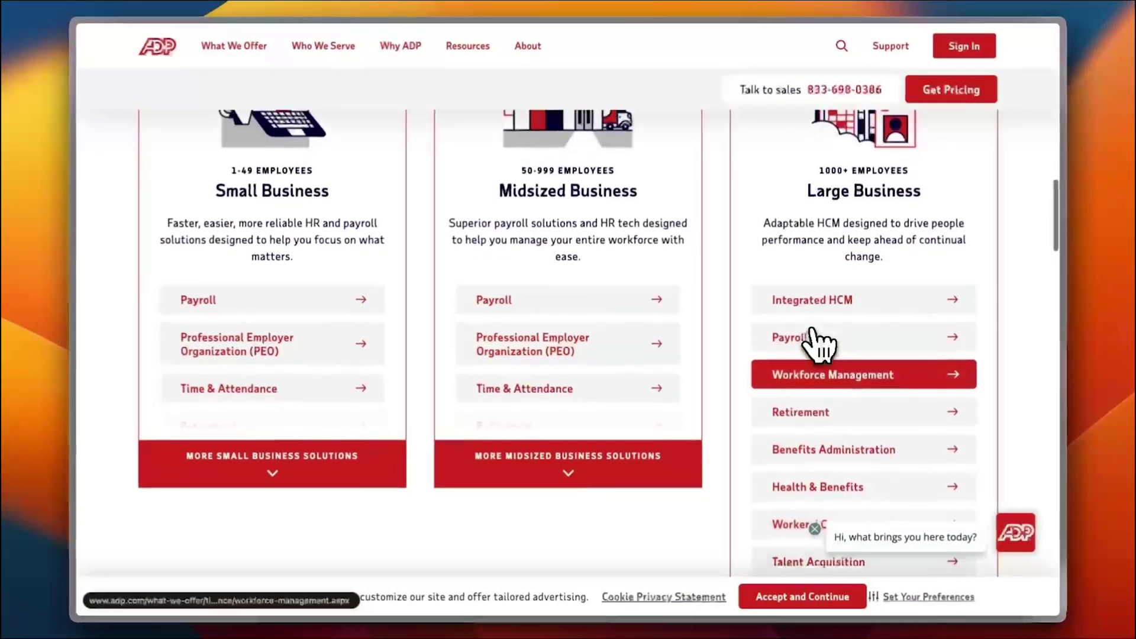
scroll(815, 313, down, 2)
scroll(452, 448, up, 2)
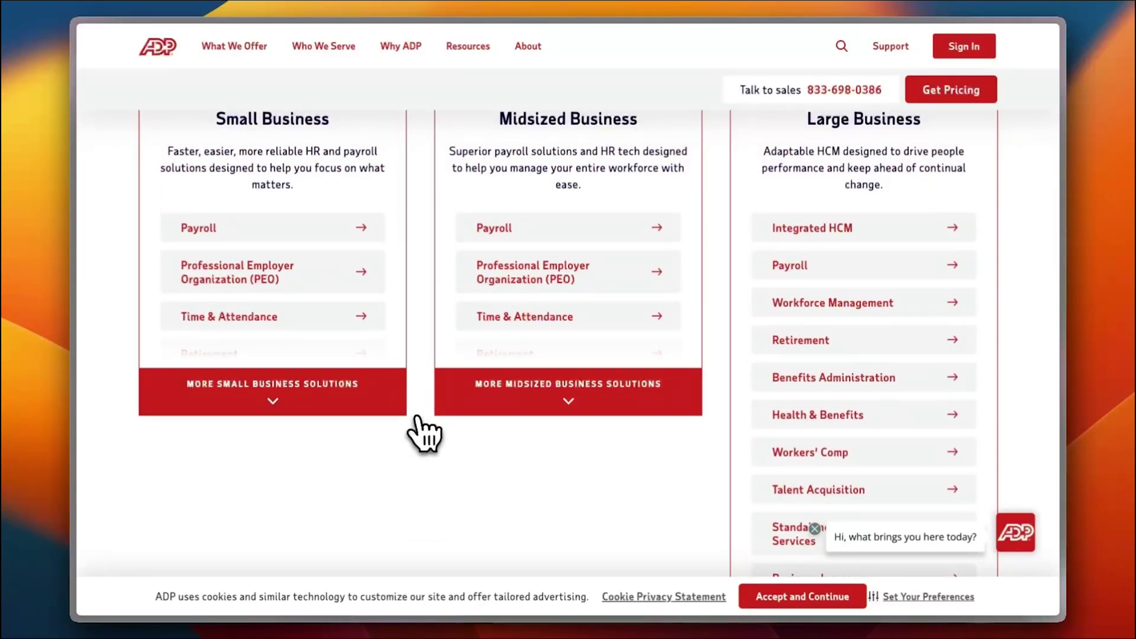
scroll(425, 435, down, 8)
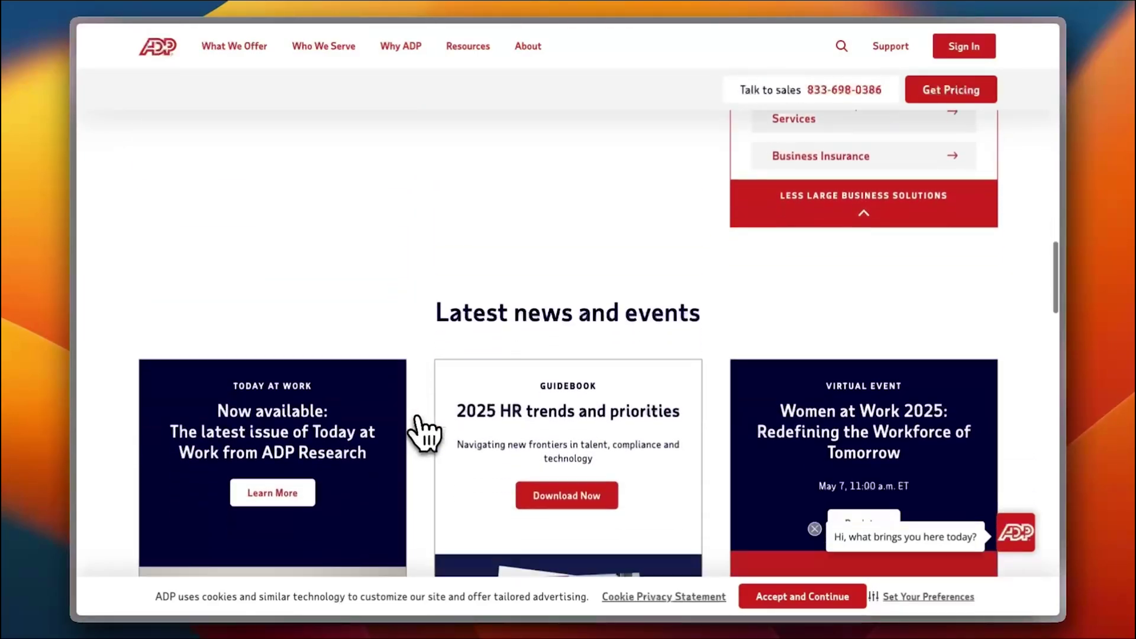
scroll(424, 434, down, 4)
scroll(424, 435, up, 15)
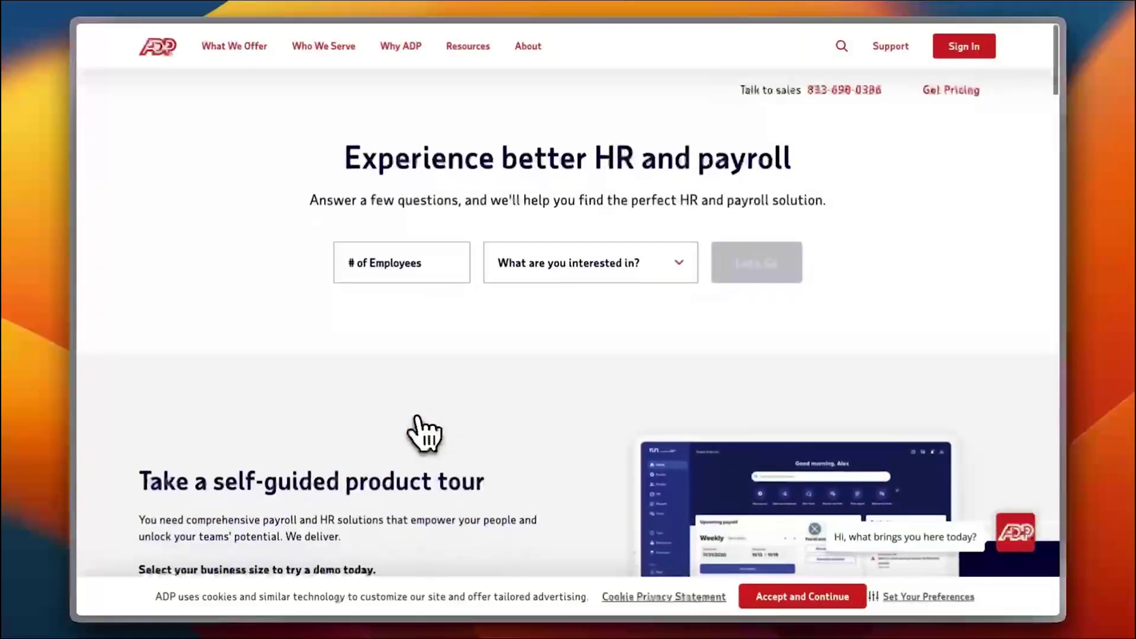
Start Get Pricing as a non-client, adding Time & Attendance and Insurance to Payroll and HR.
click(946, 93)
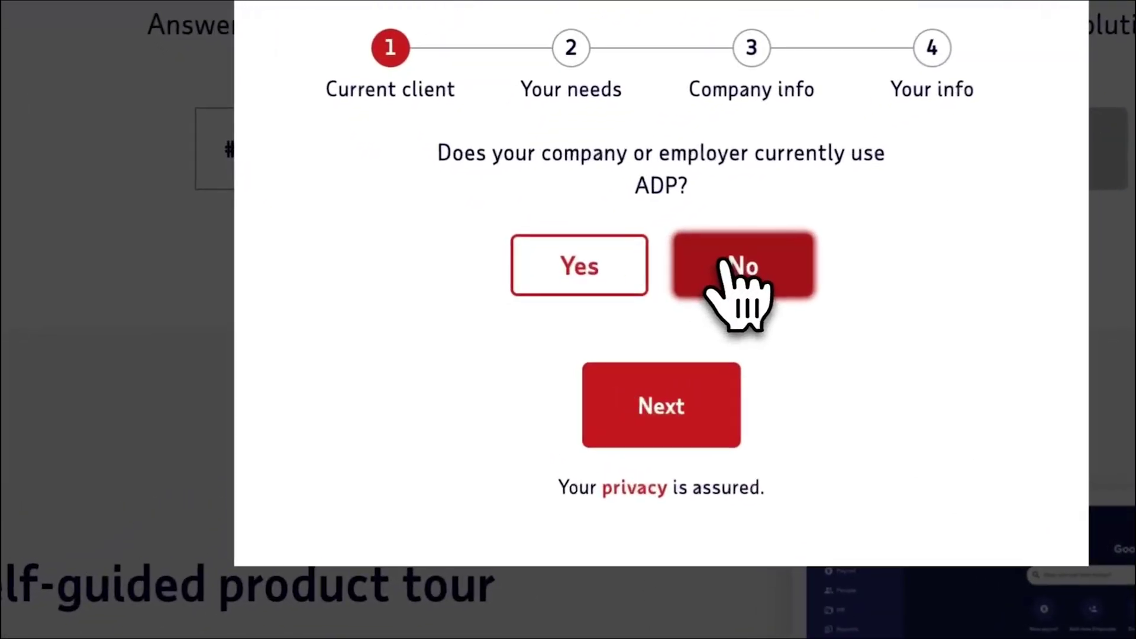
click(577, 400)
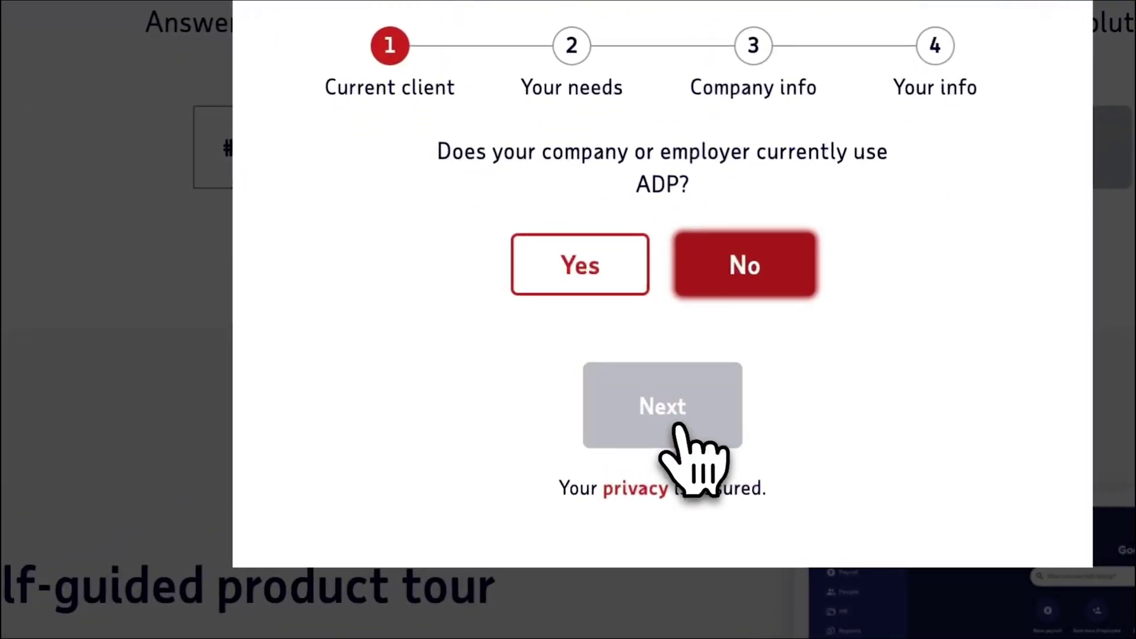
click(680, 424)
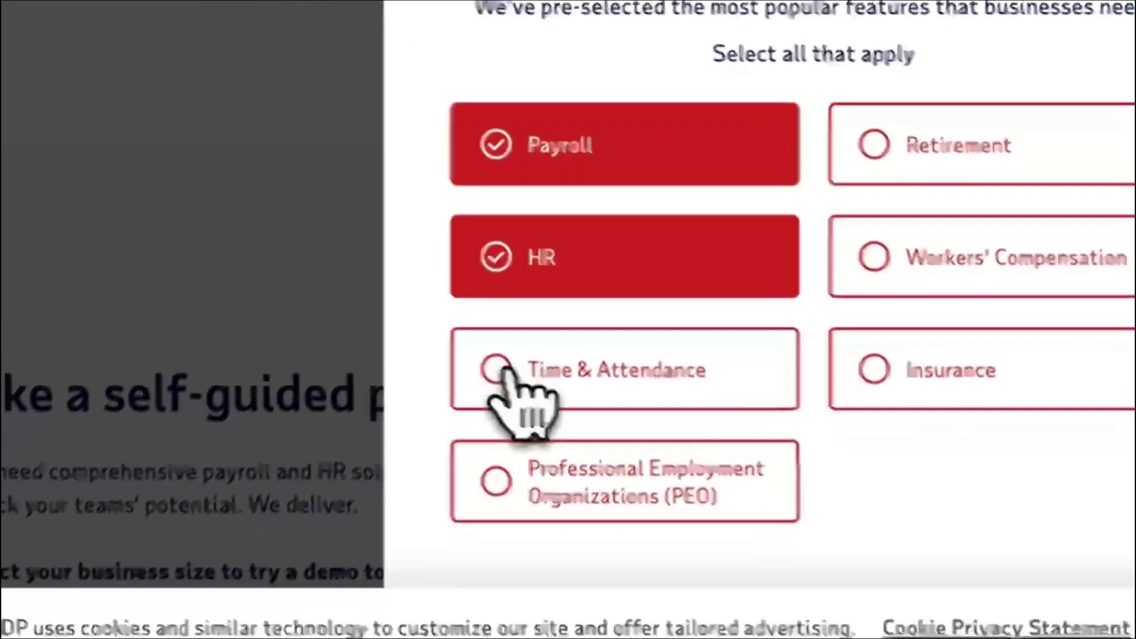
click(346, 561)
click(739, 387)
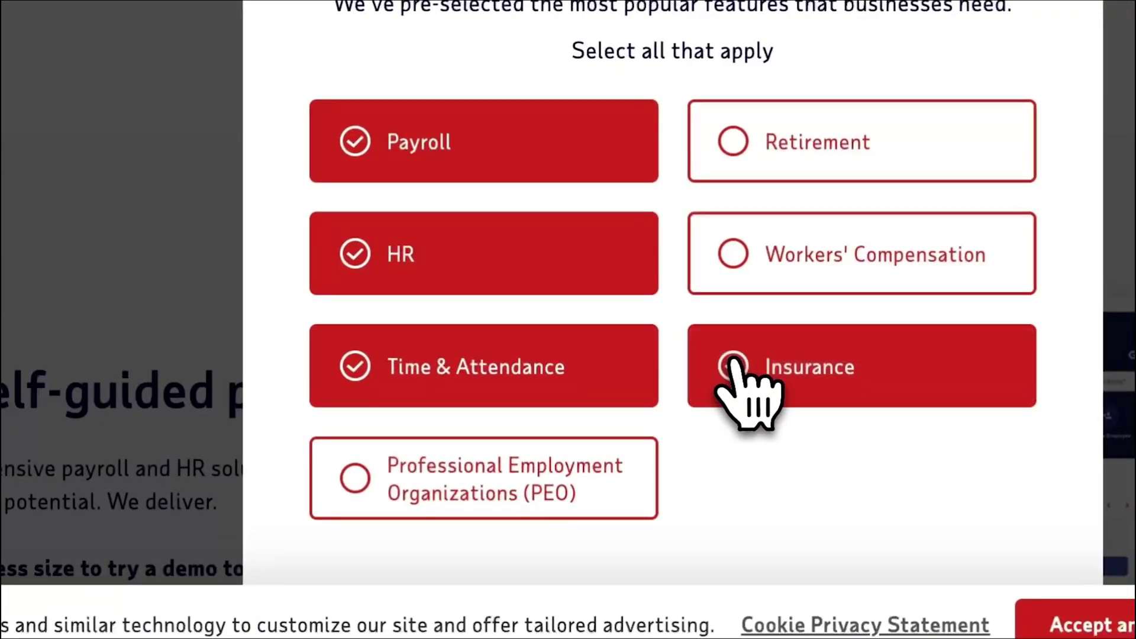
scroll(750, 393, down, 3)
click(748, 491)
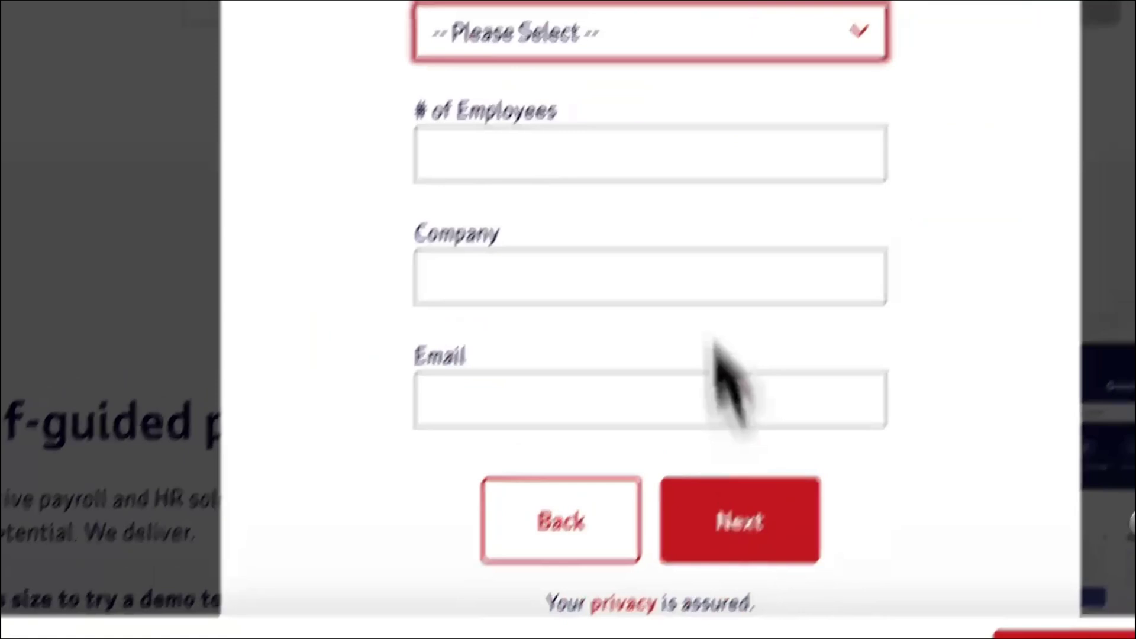
Enter company info: state Delaware, 49 employees, company 'freestuff' and the contact's e-mail.
click(734, 172)
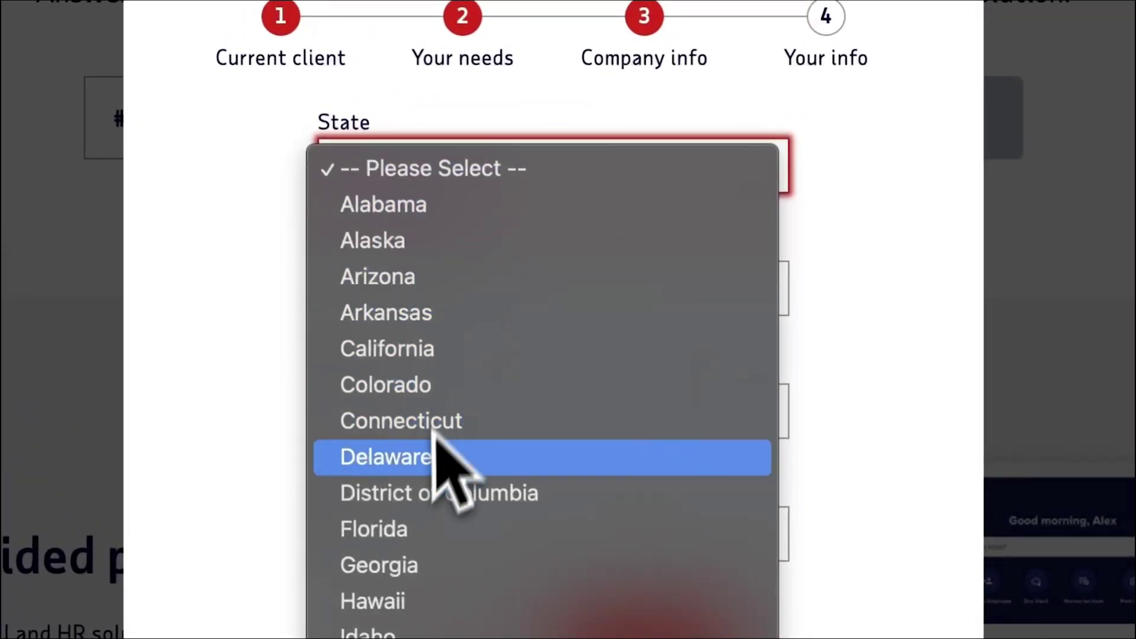
click(441, 455)
click(544, 295)
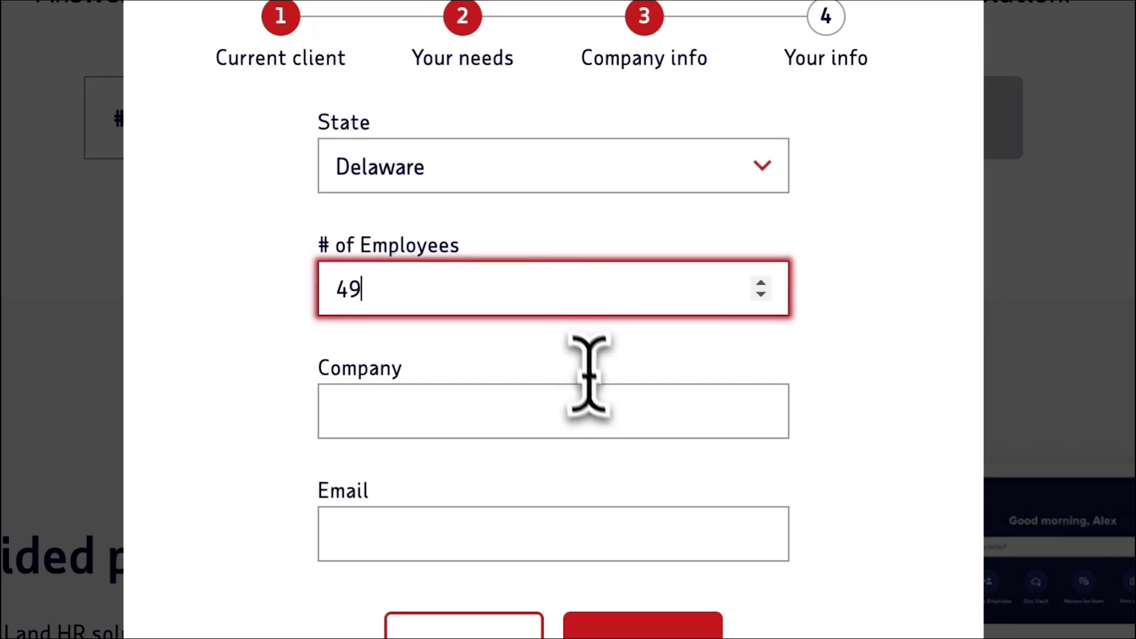
click(598, 397)
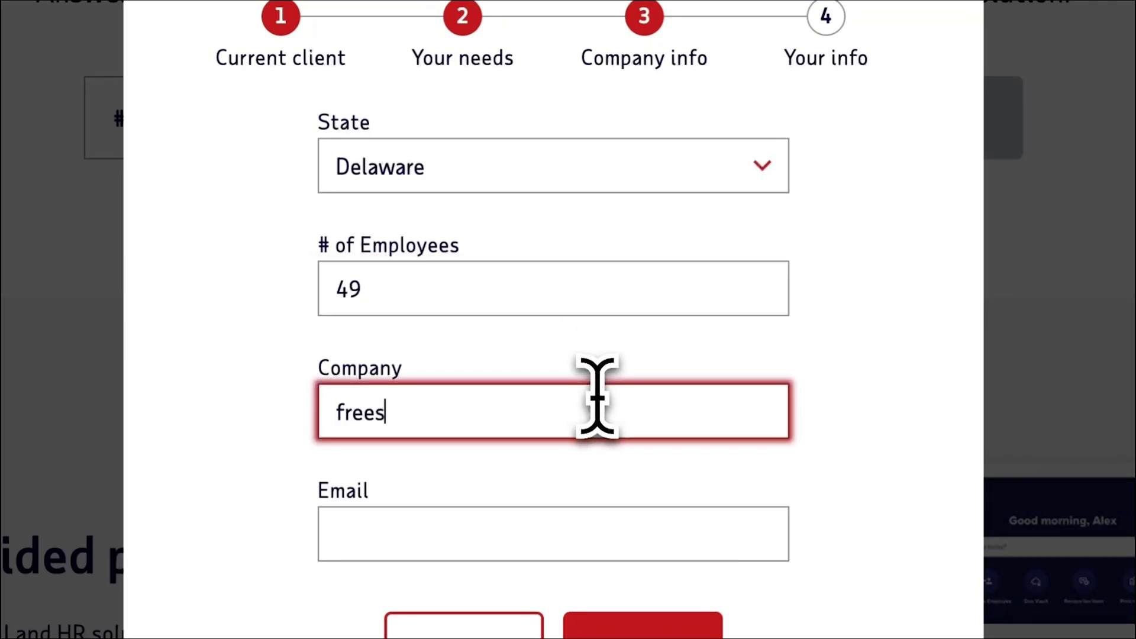
text(freestuff)
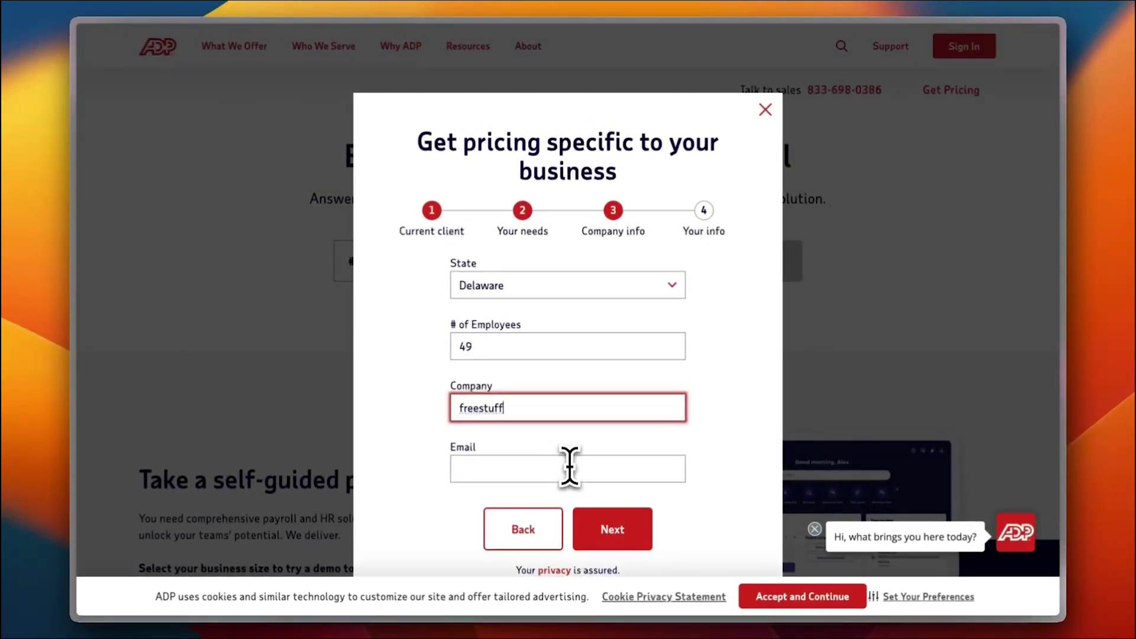
click(569, 468)
key(ctrl+v)
click(612, 528)
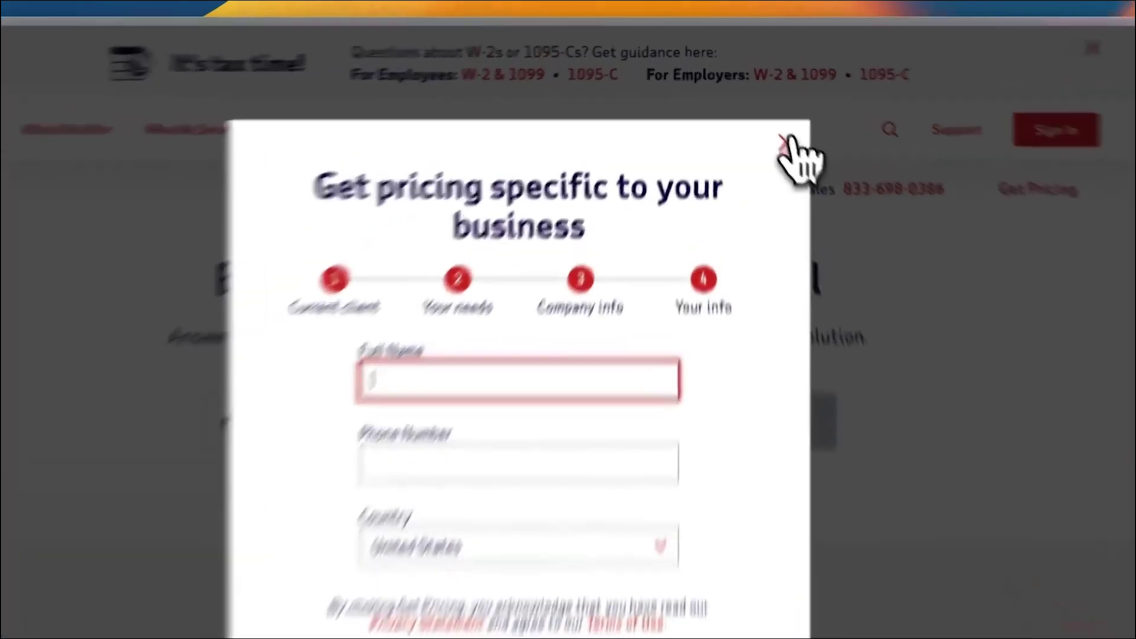
Close the pricing form and submit the free payroll offer sign-up with email and business details.
click(764, 109)
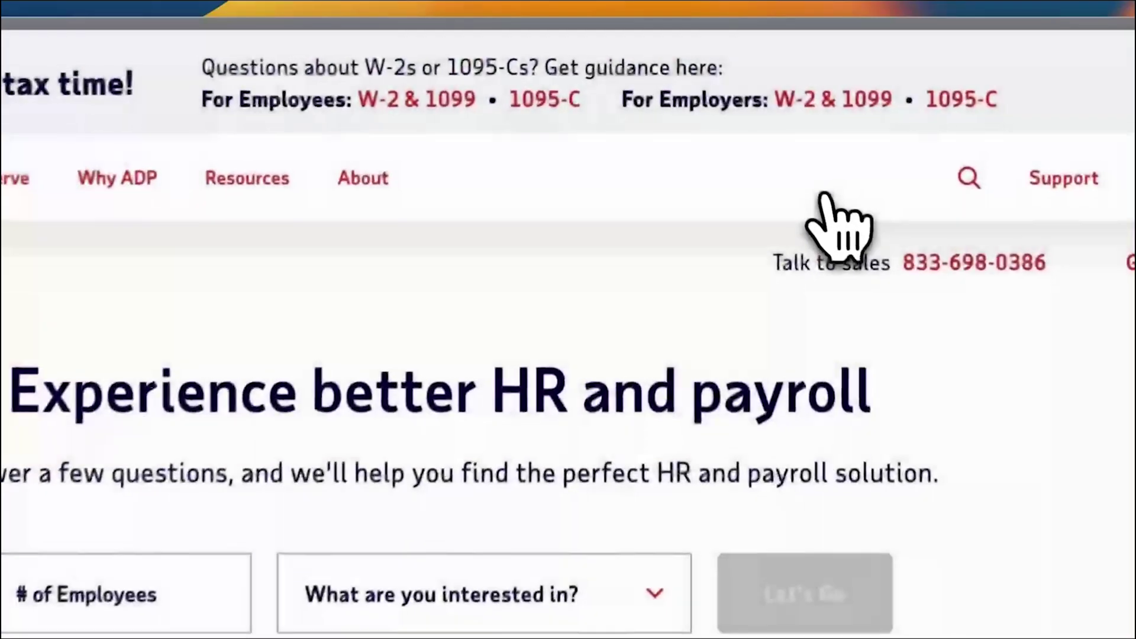
scroll(586, 394, down, 5)
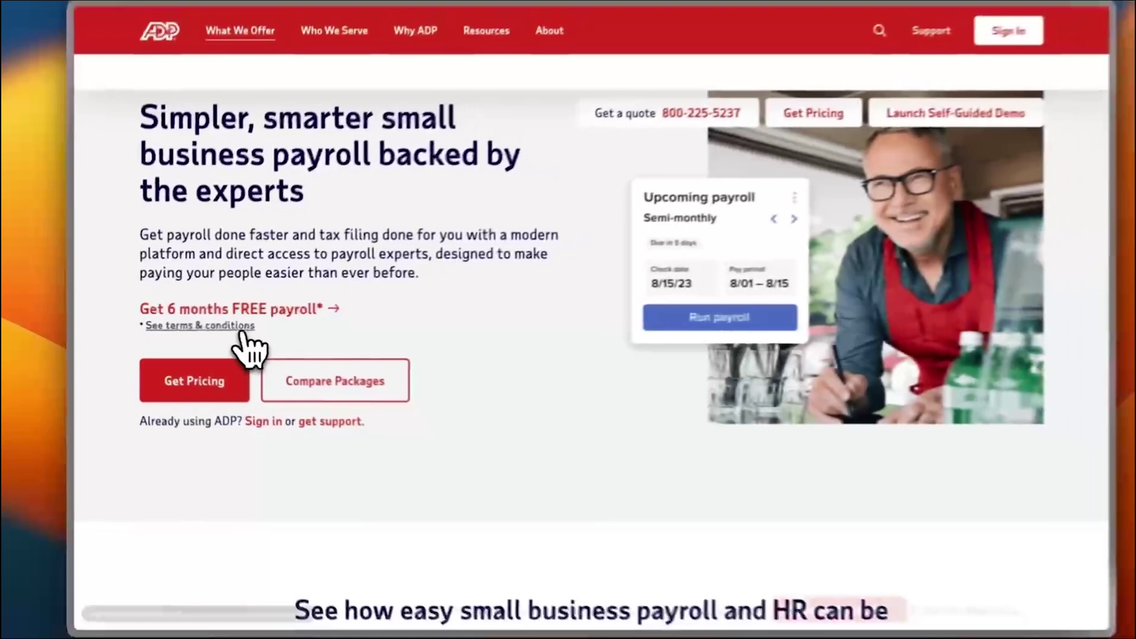
click(272, 309)
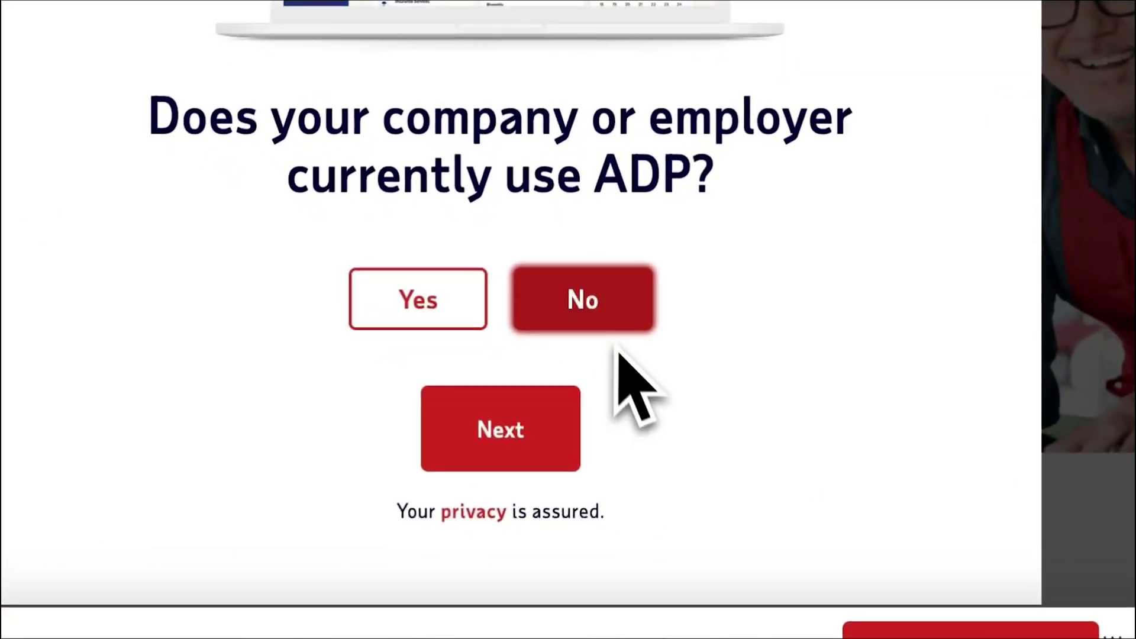
click(562, 414)
click(491, 236)
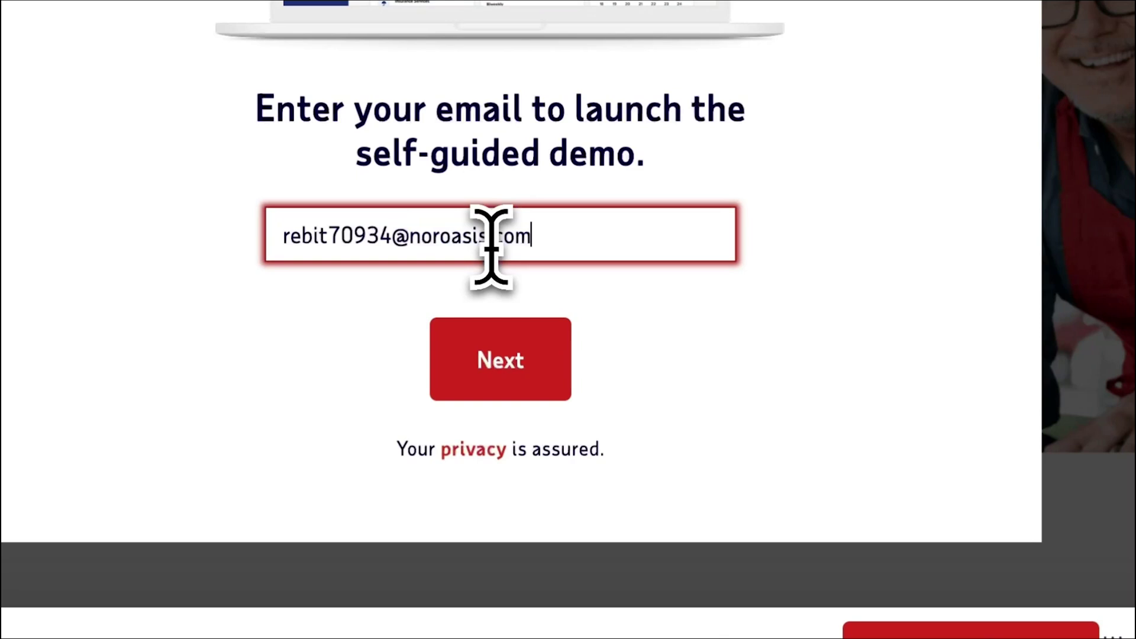
click(513, 379)
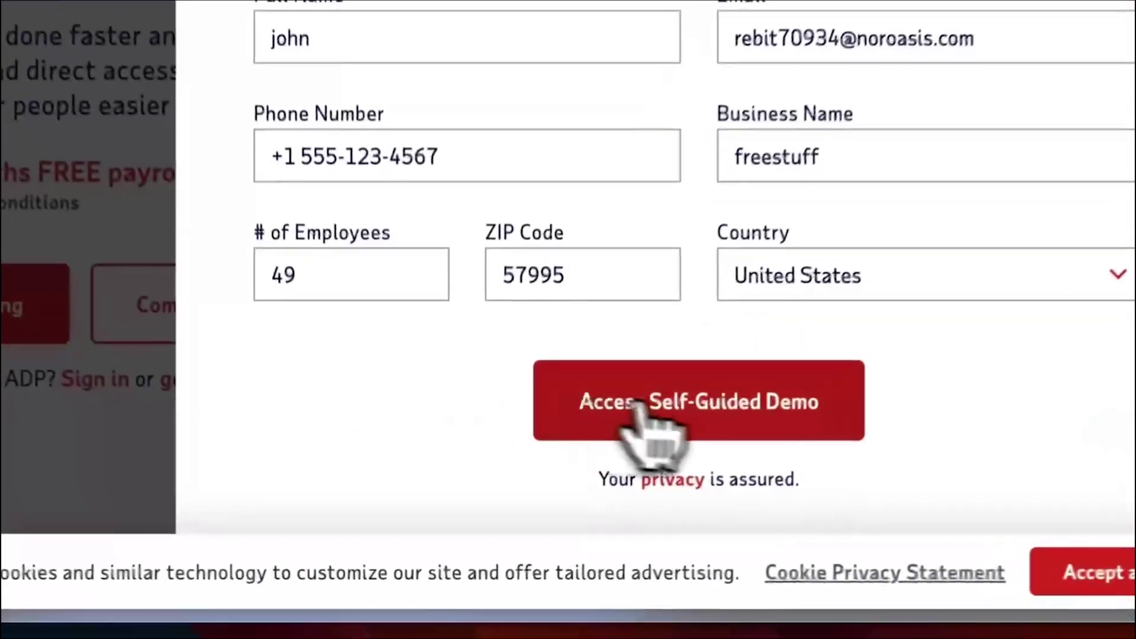
click(547, 509)
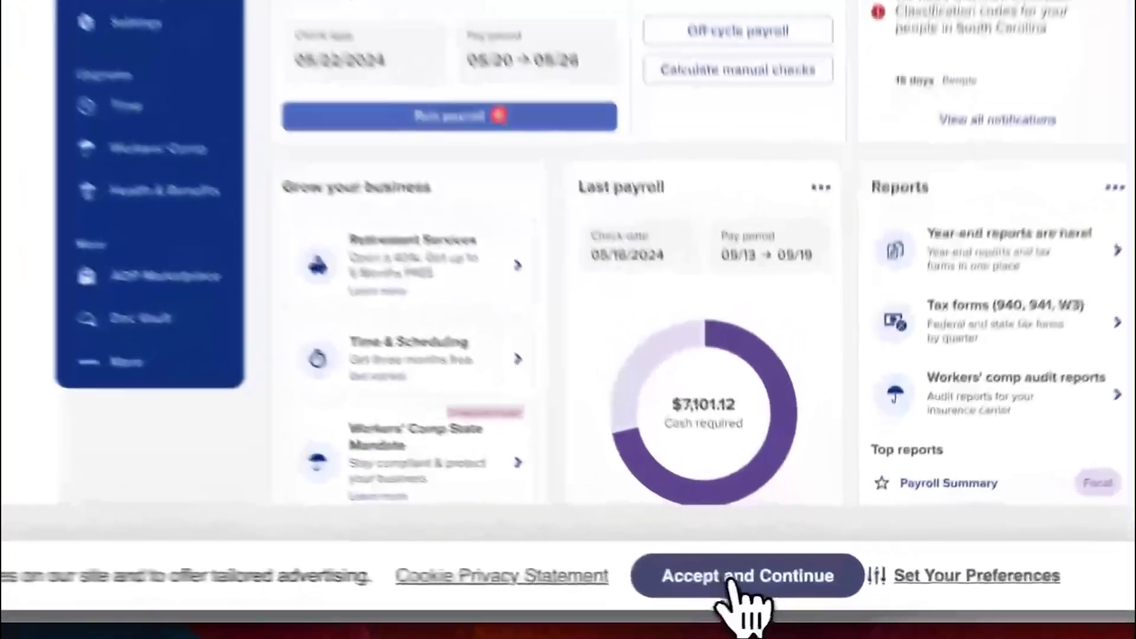
Accept cookies, mute the narration and start the Overview tour on autoplay.
click(775, 596)
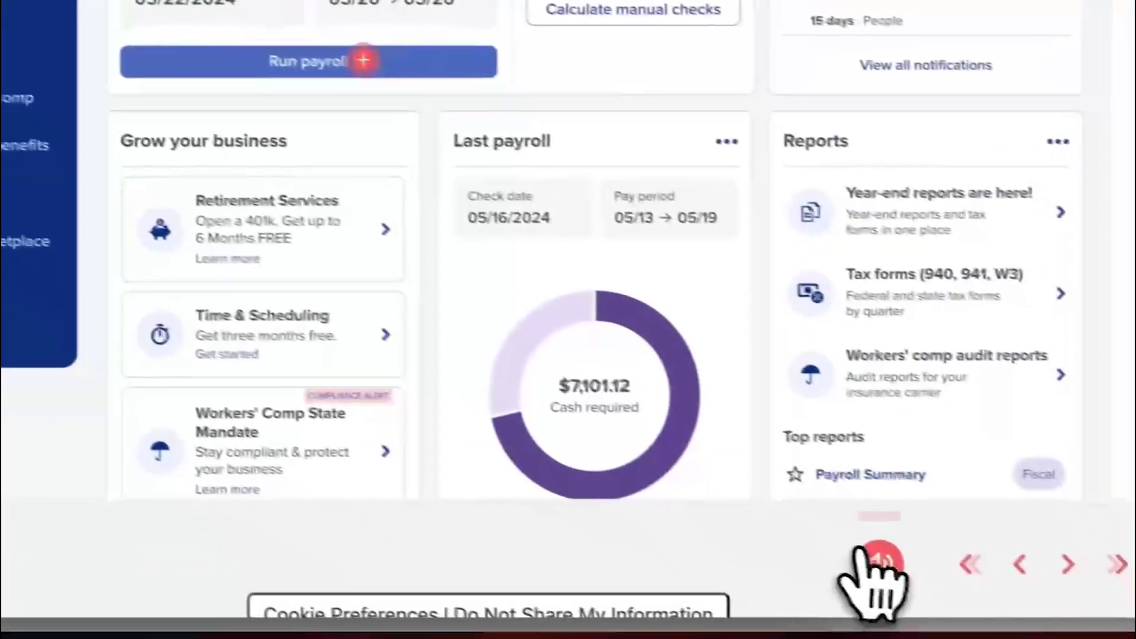
click(864, 553)
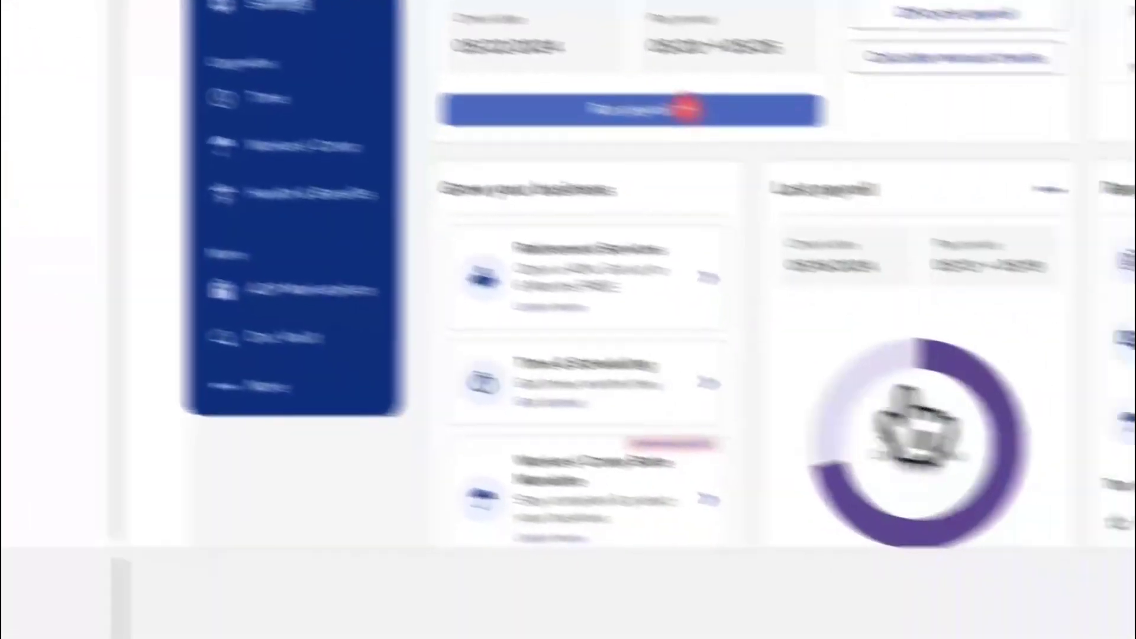
click(237, 275)
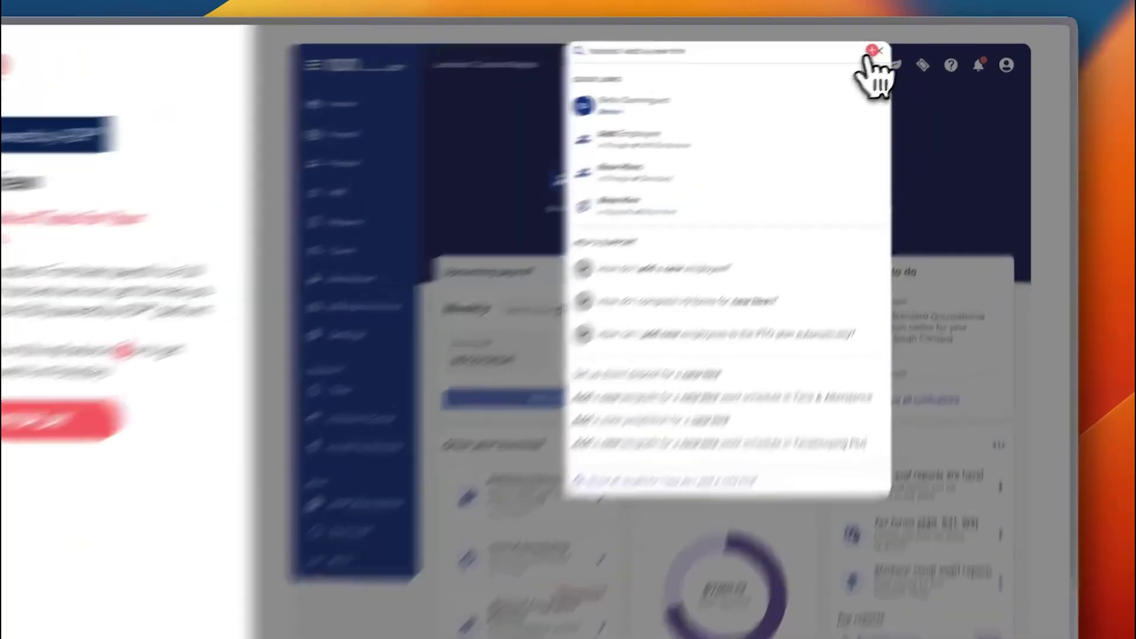
Clear the 'how do I add a new hire' search and advance past the occupation form.
click(892, 45)
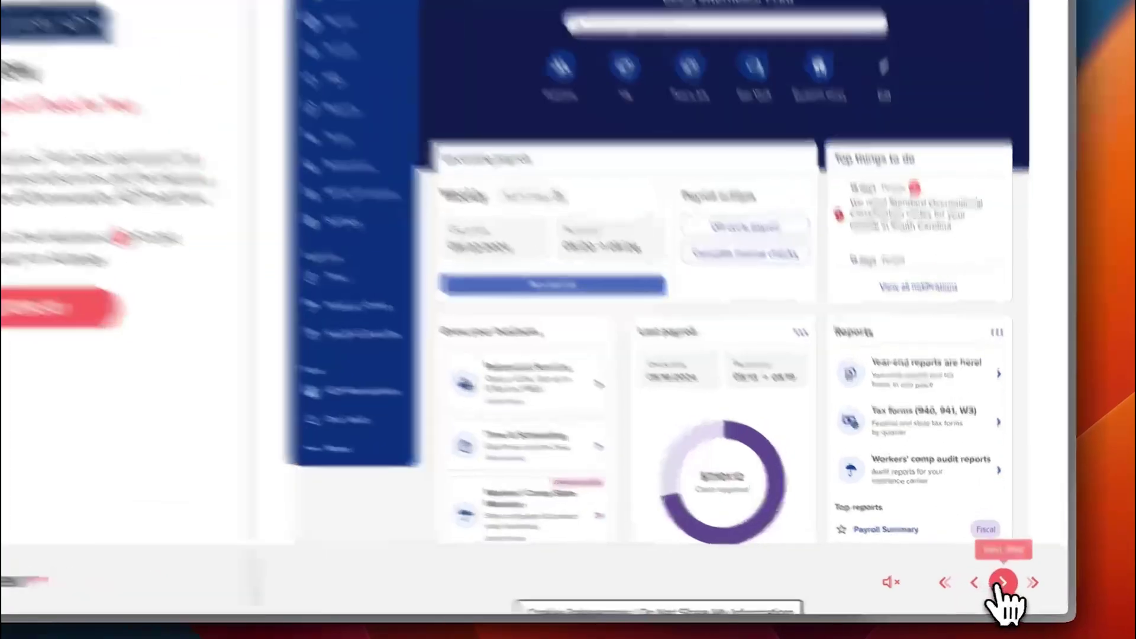
click(1003, 589)
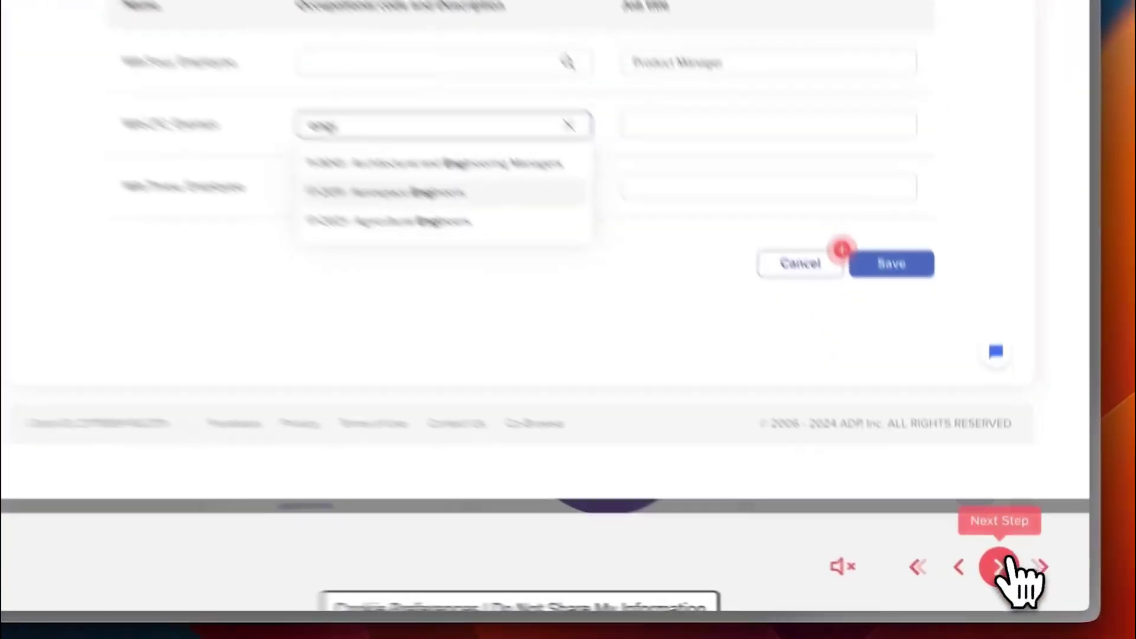
click(1004, 588)
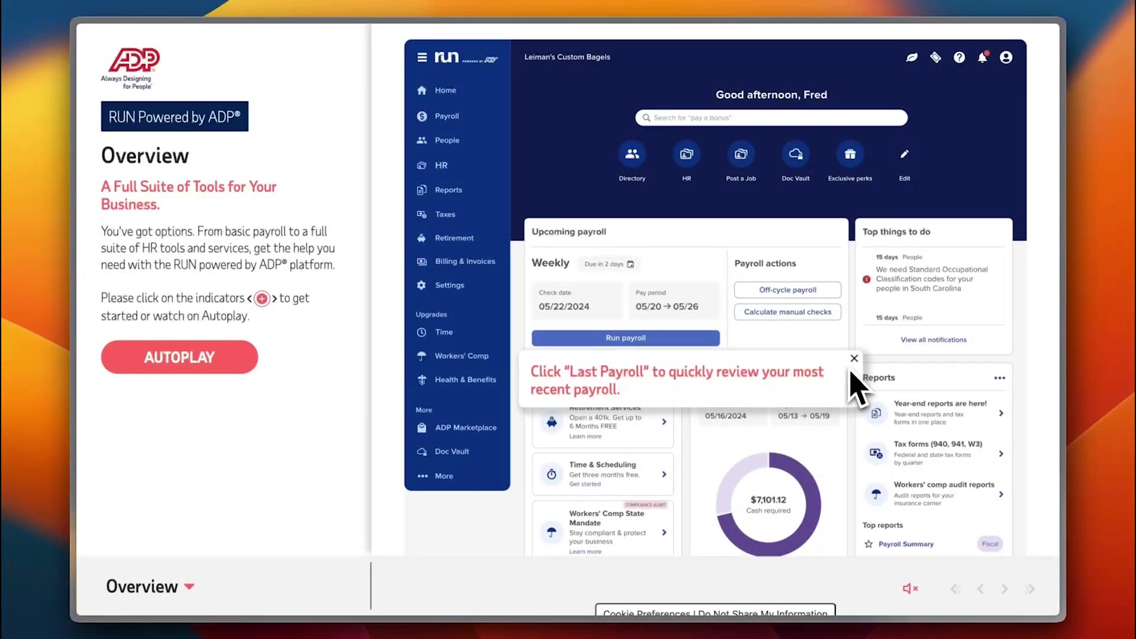
Review the $7,101.12 weekly payroll breakdown and its payroll options, then close it.
click(854, 361)
click(726, 382)
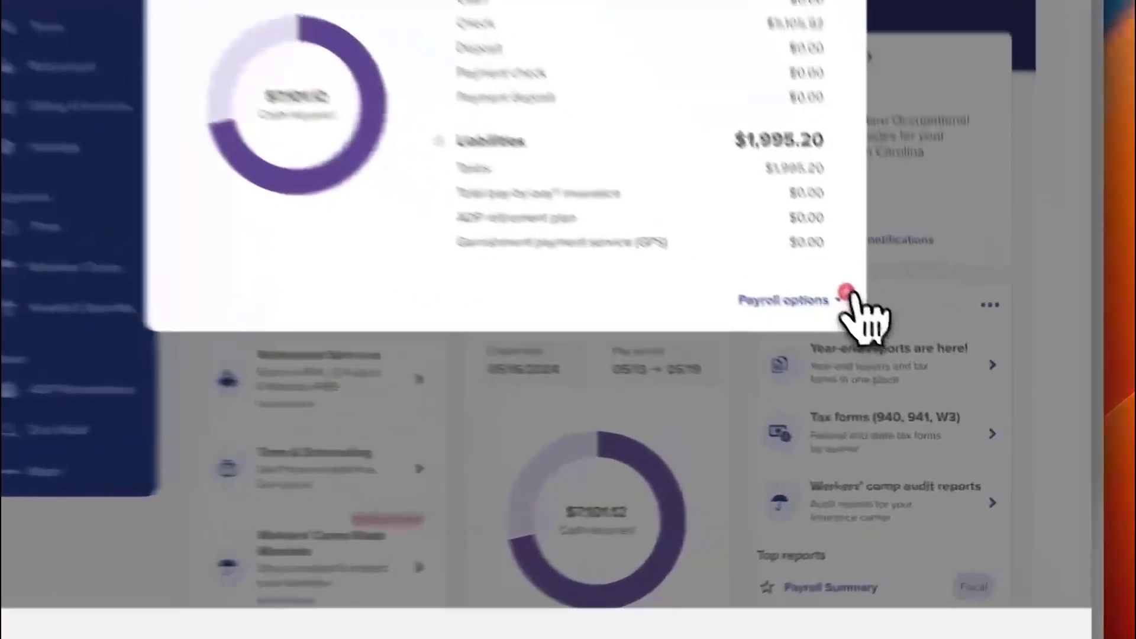
click(916, 372)
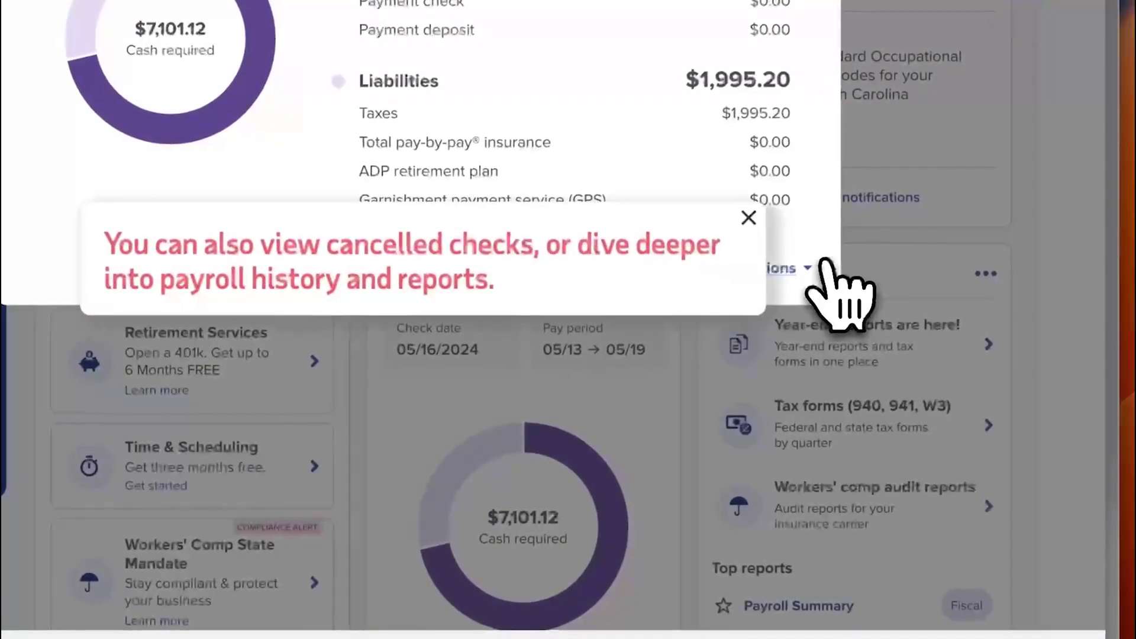
click(749, 217)
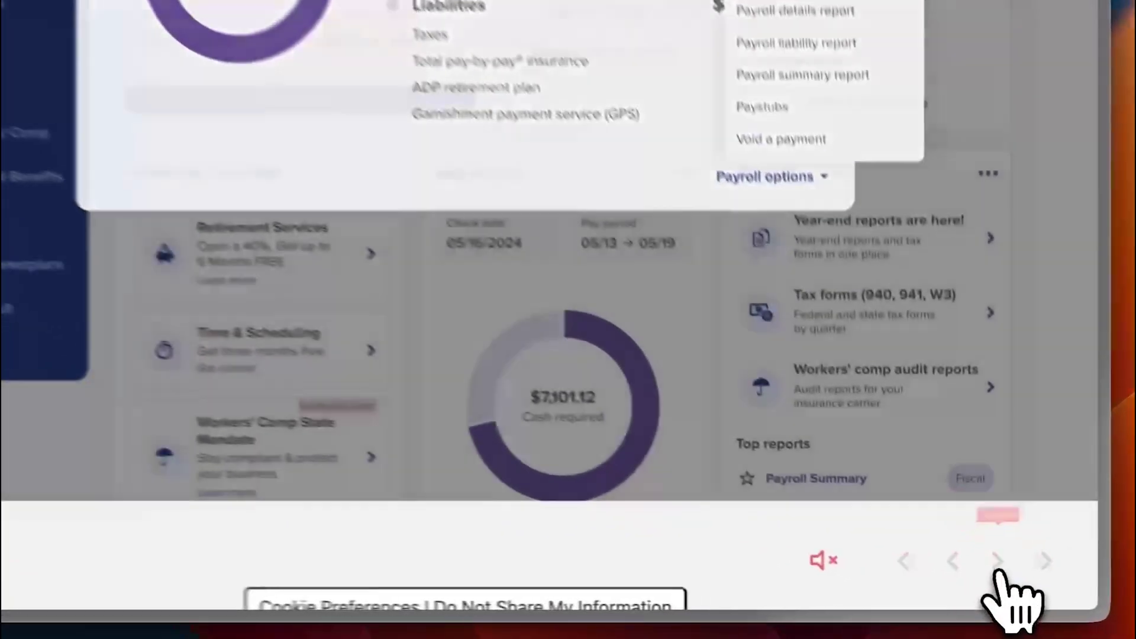
click(1004, 588)
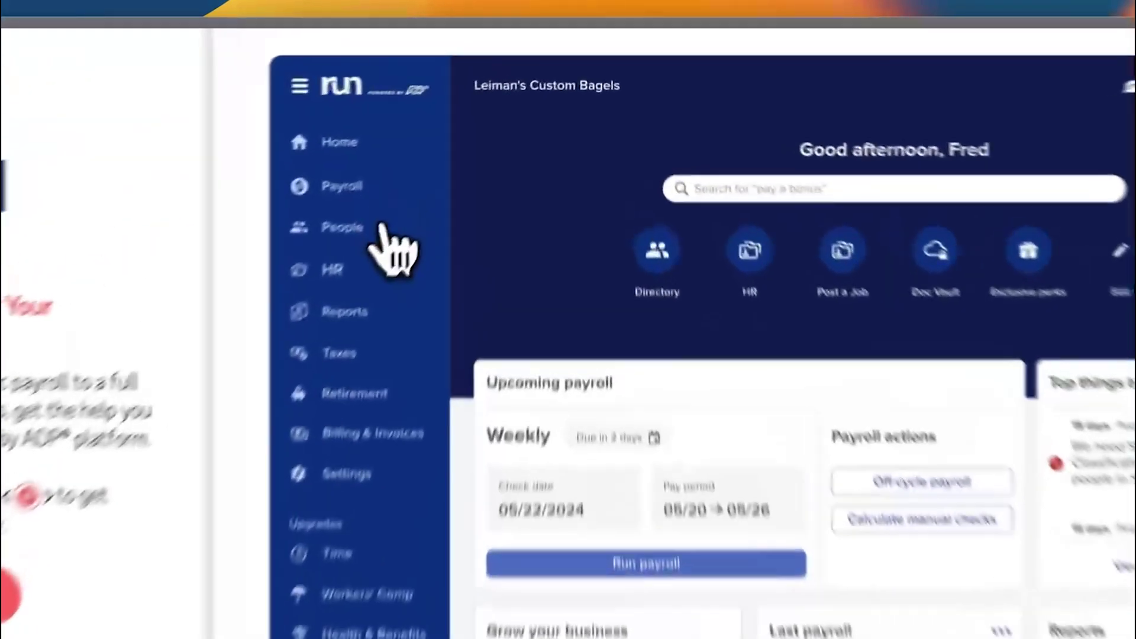
Open People, scroll through its onboarding progress and employee directory, and dismiss the tip.
click(468, 139)
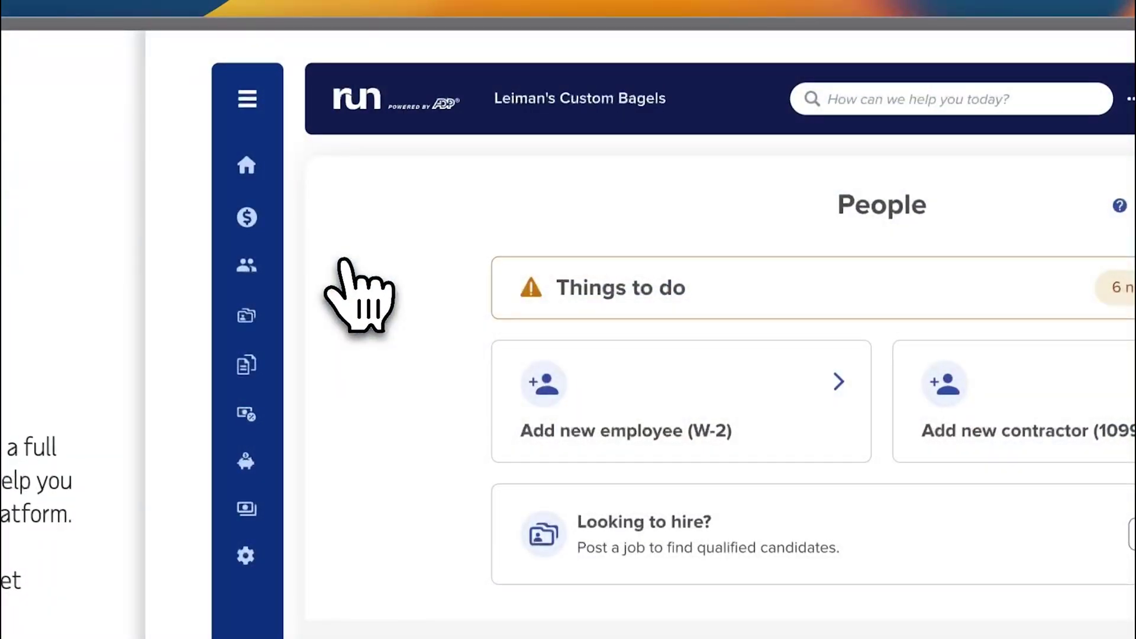
scroll(571, 283, down, 10)
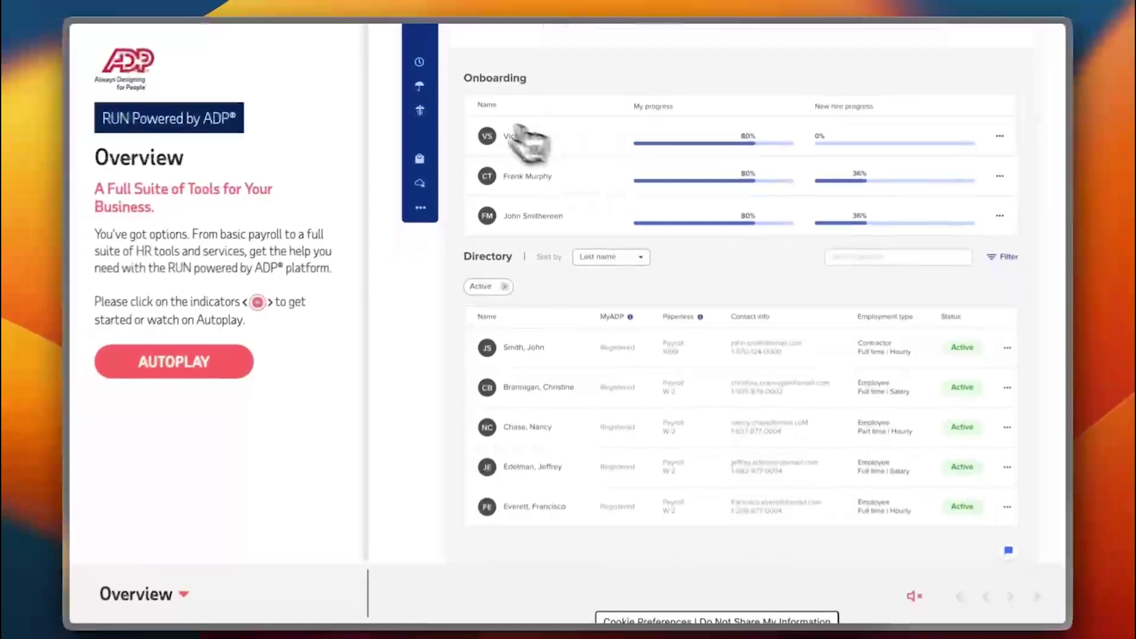
scroll(528, 142, down, 3)
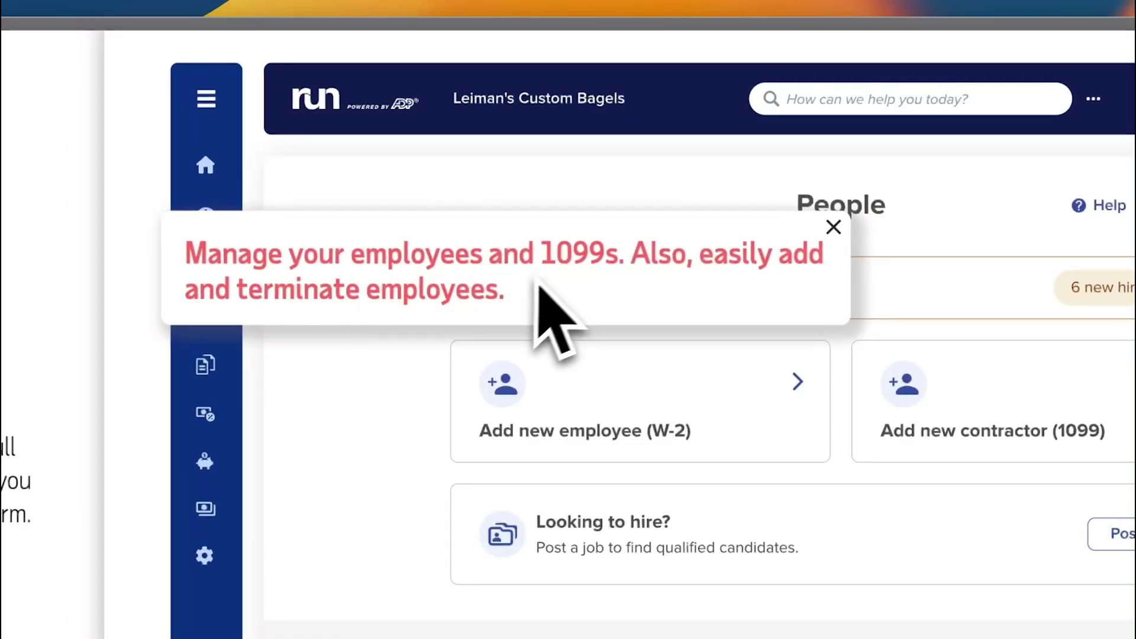
click(833, 226)
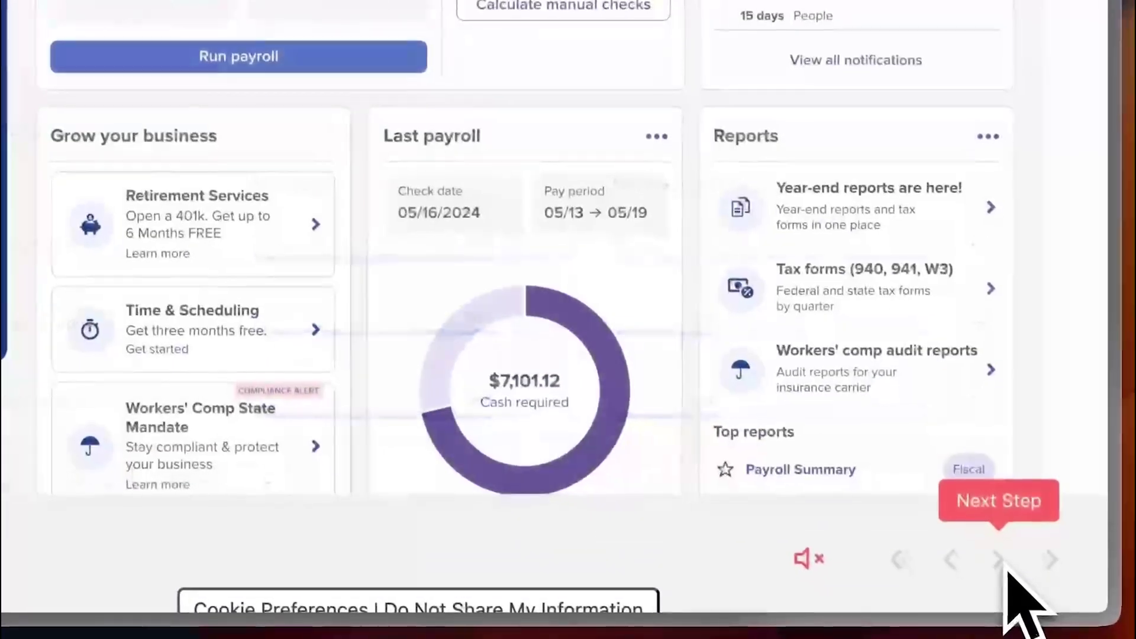
Advance the tour, go to the HR page, and show the Human Resources tip.
click(1009, 573)
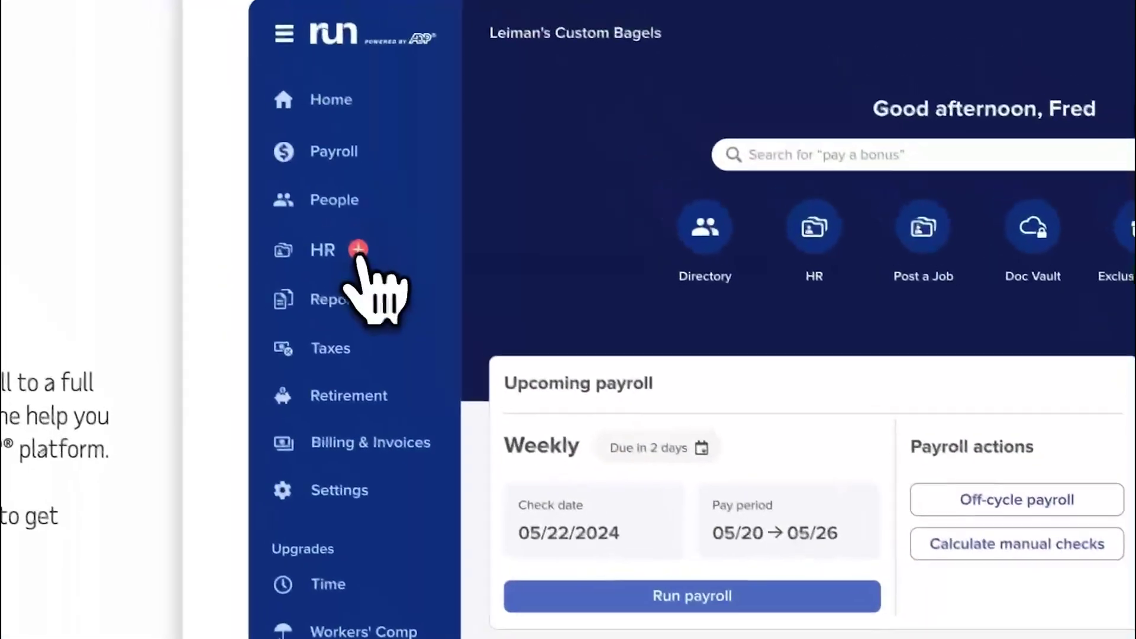
click(235, 149)
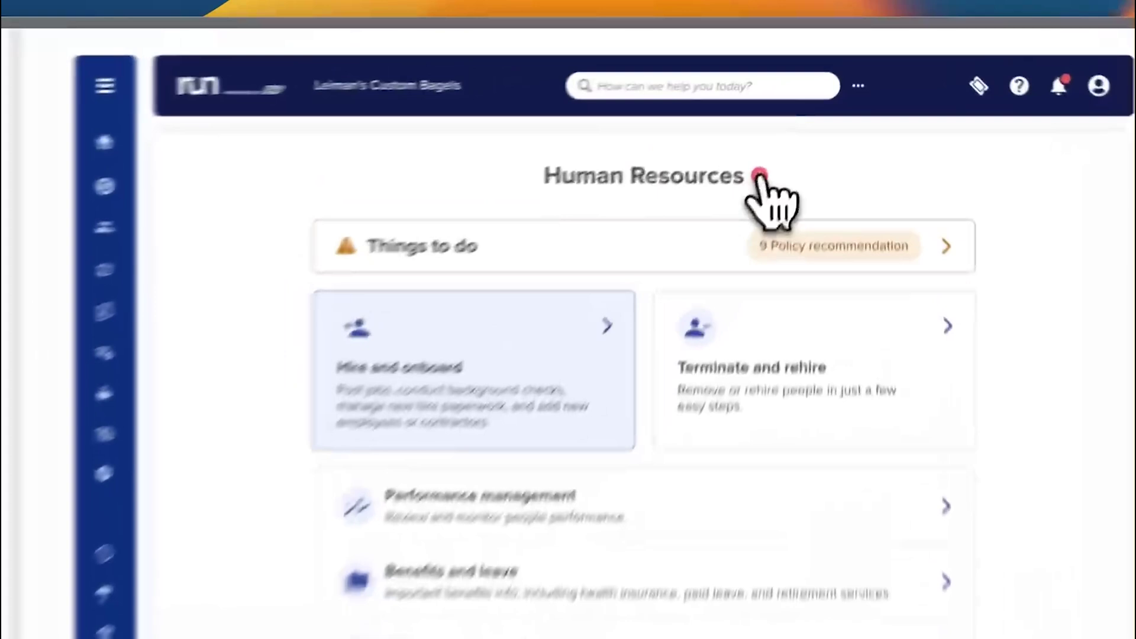
click(805, 111)
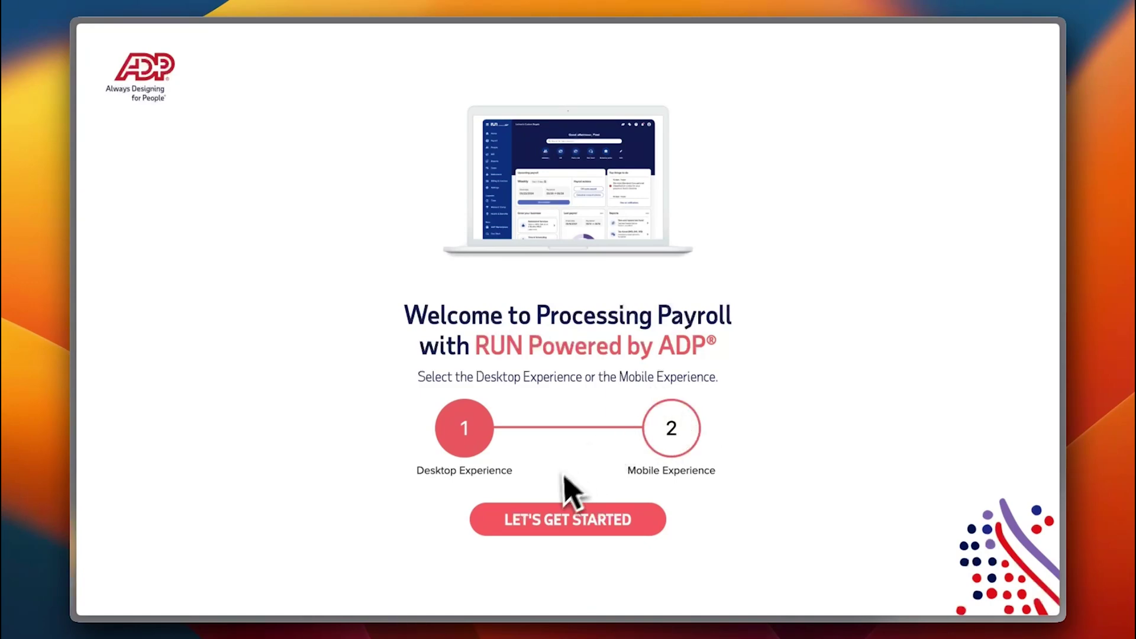
Choose '1 Desktop Experience' to begin the Process Payroll walkthrough.
click(470, 423)
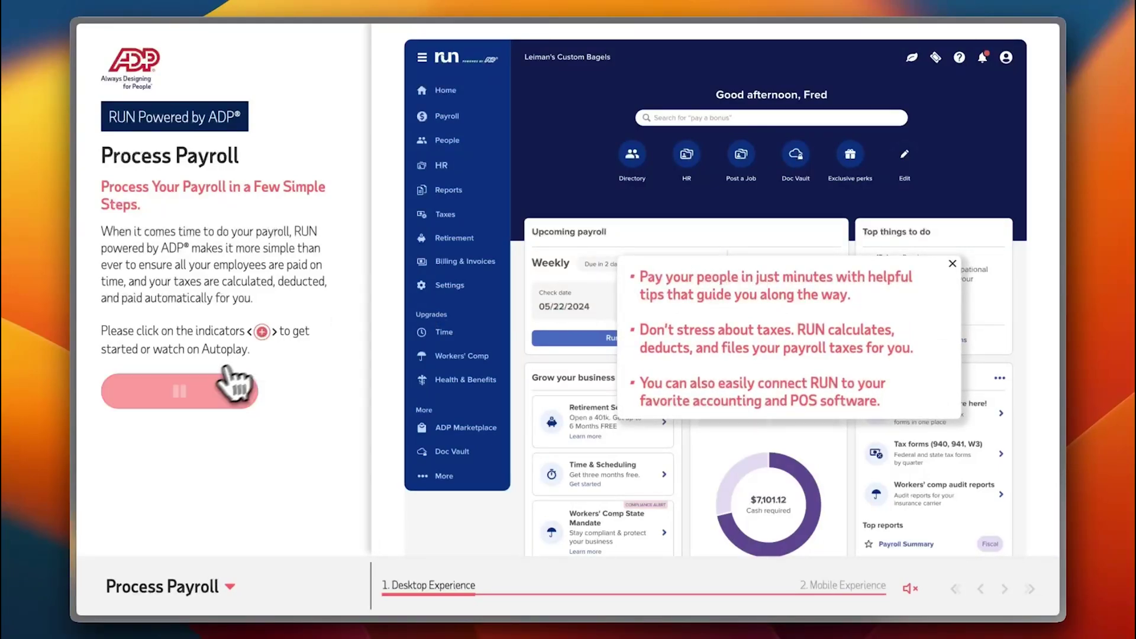
Pause the tour's autoplay and show the Rate tip about paying employees.
click(204, 392)
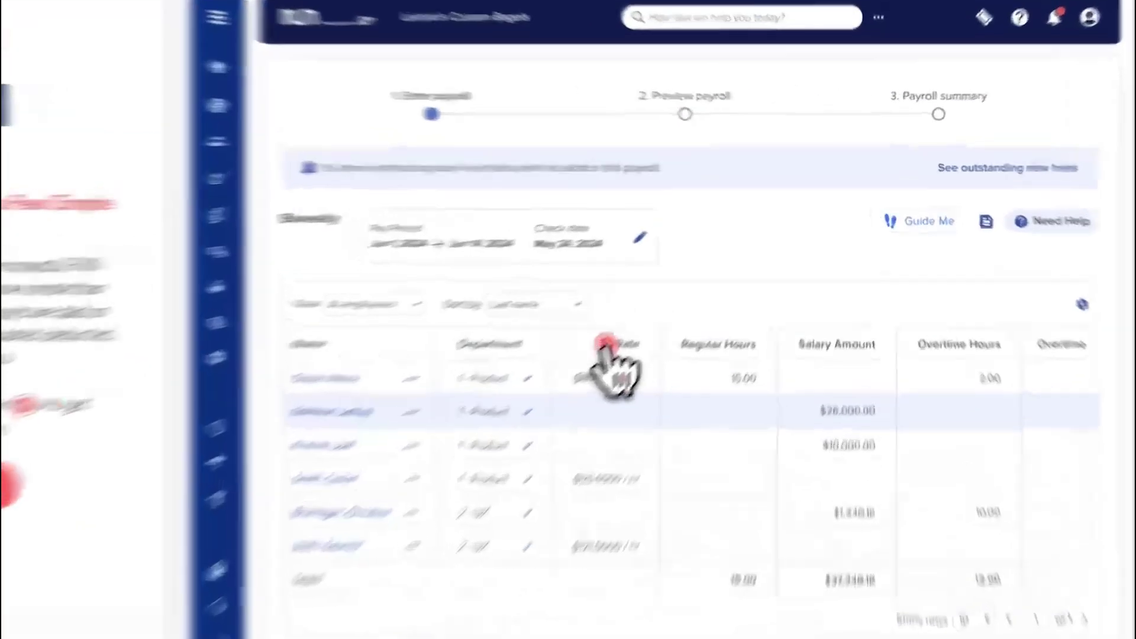
click(679, 288)
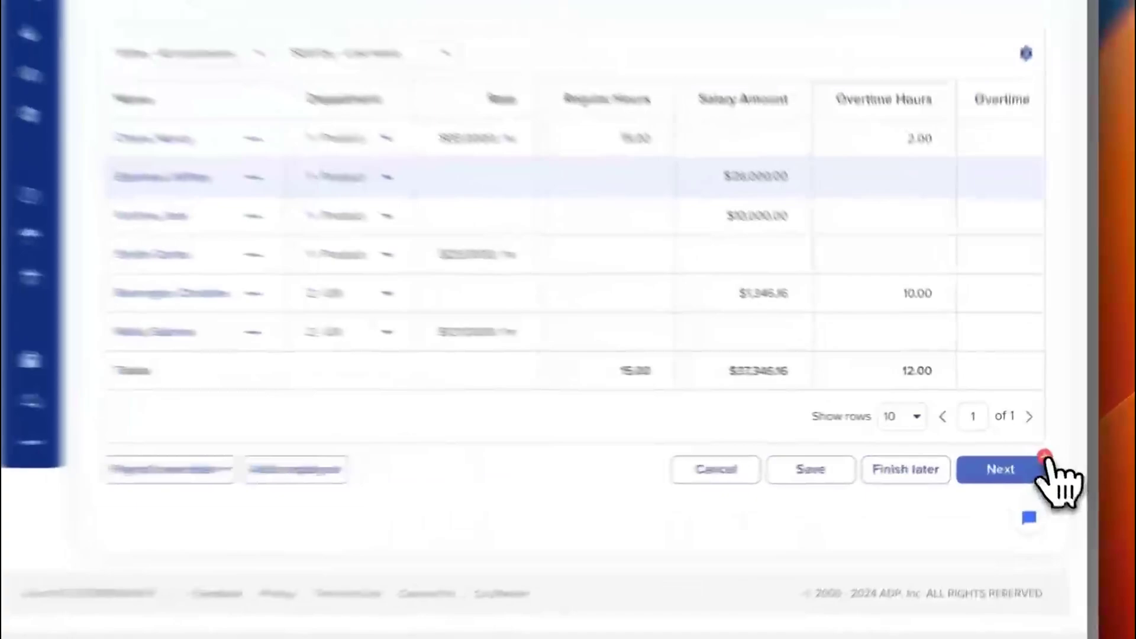
Move from the Jun 1–14 biweekly payroll entry on to the review step.
click(1047, 403)
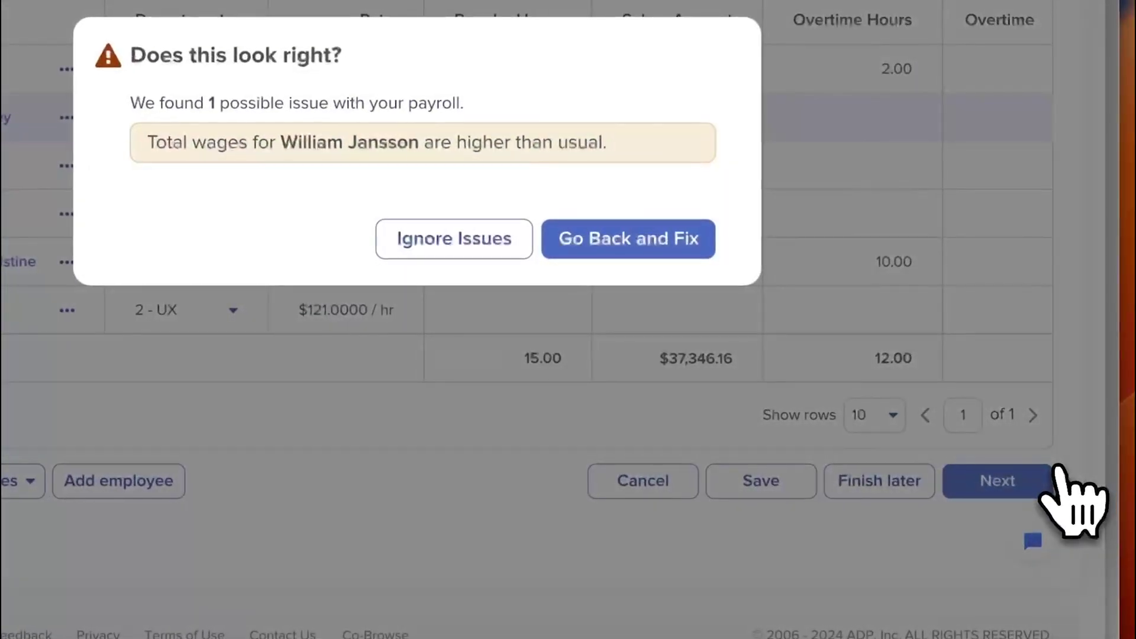